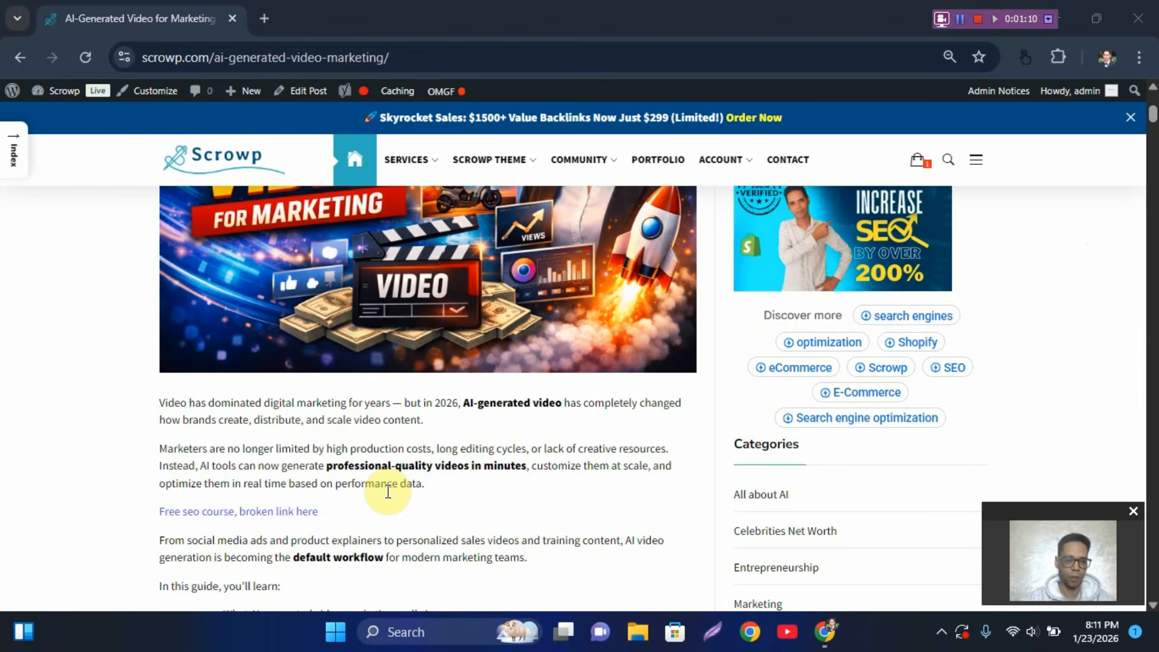
Step: Test the "Free seo course, broken link here" link in the article and return to the article page
scroll(389, 492, down, 2)
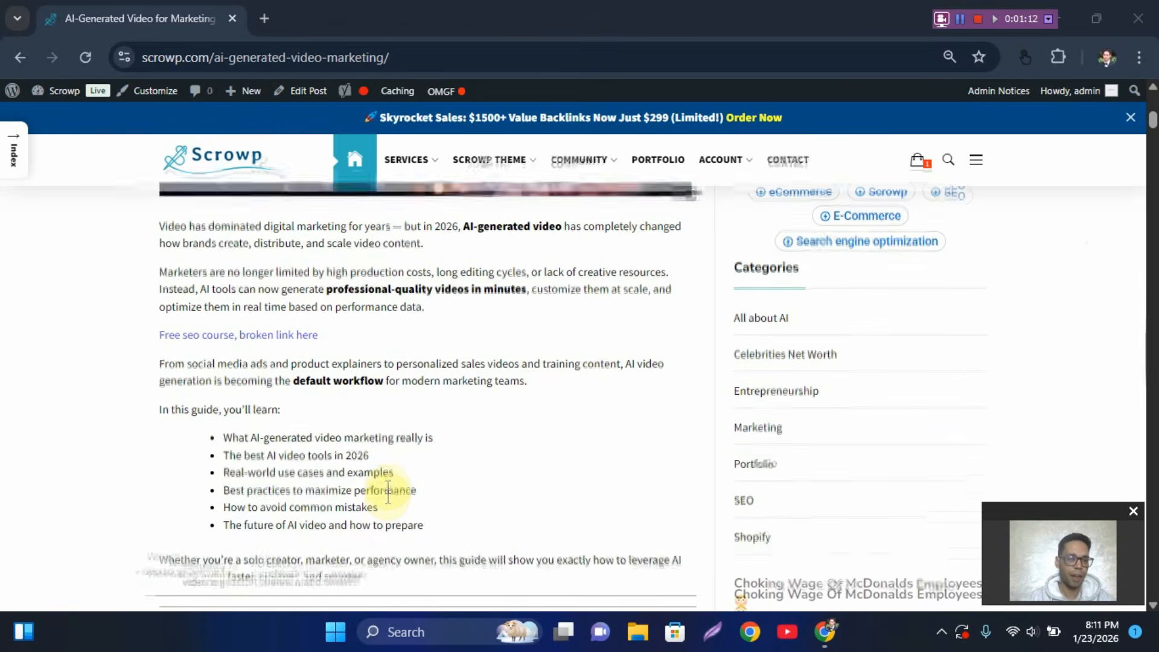
scroll(388, 492, up, 1)
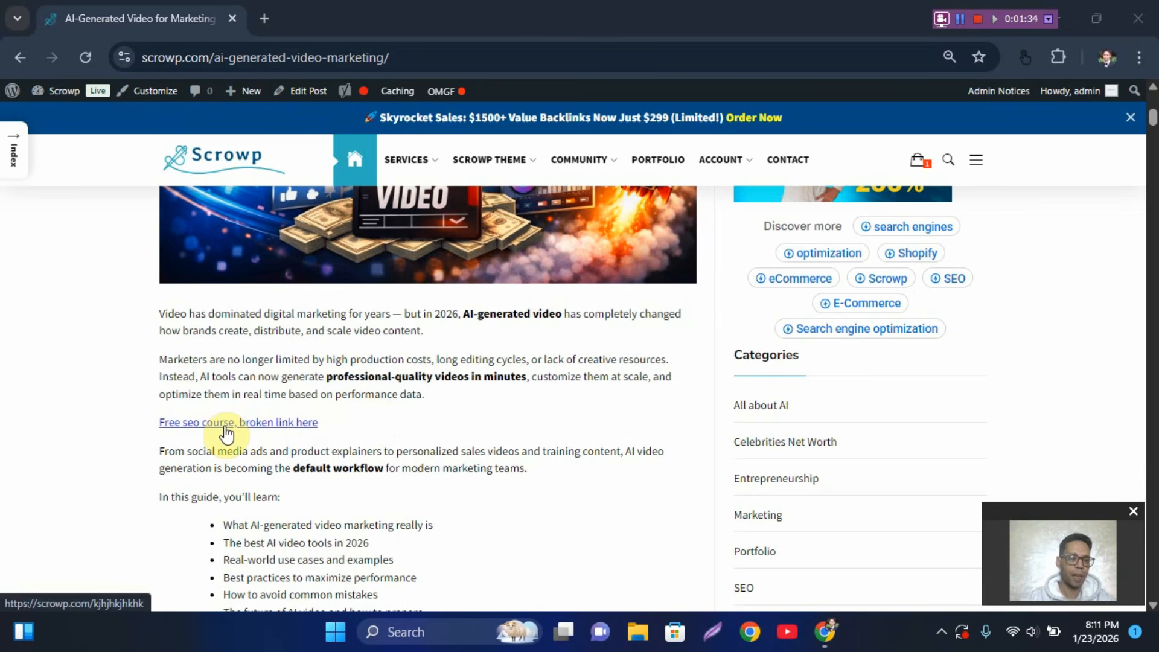
click(279, 430)
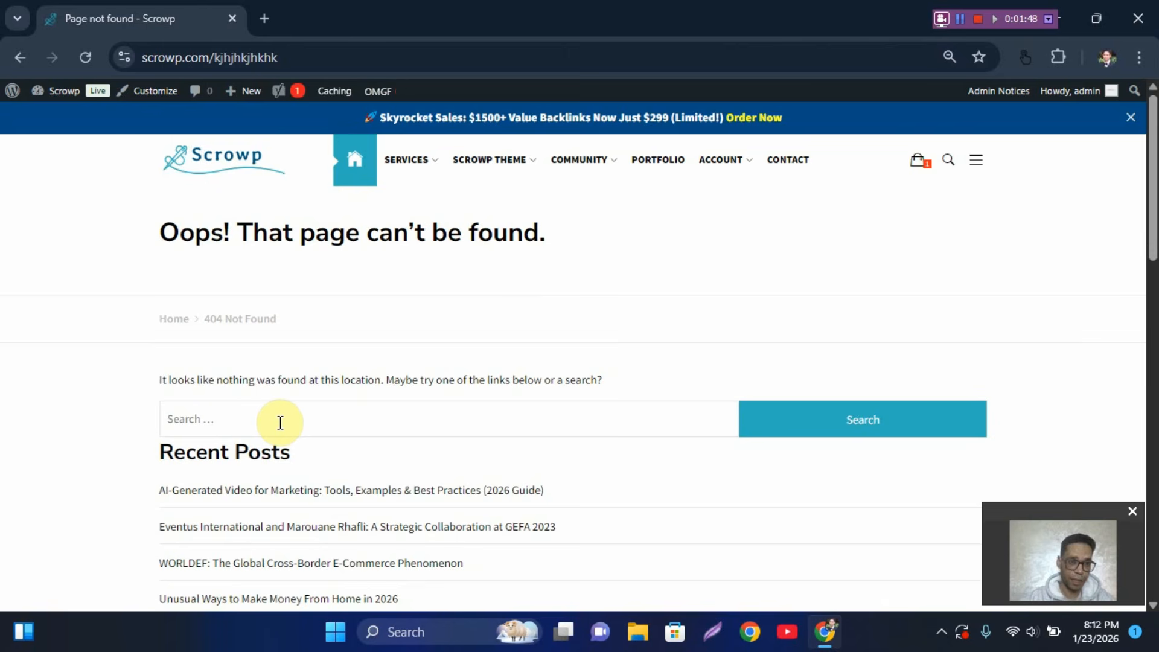
click(21, 61)
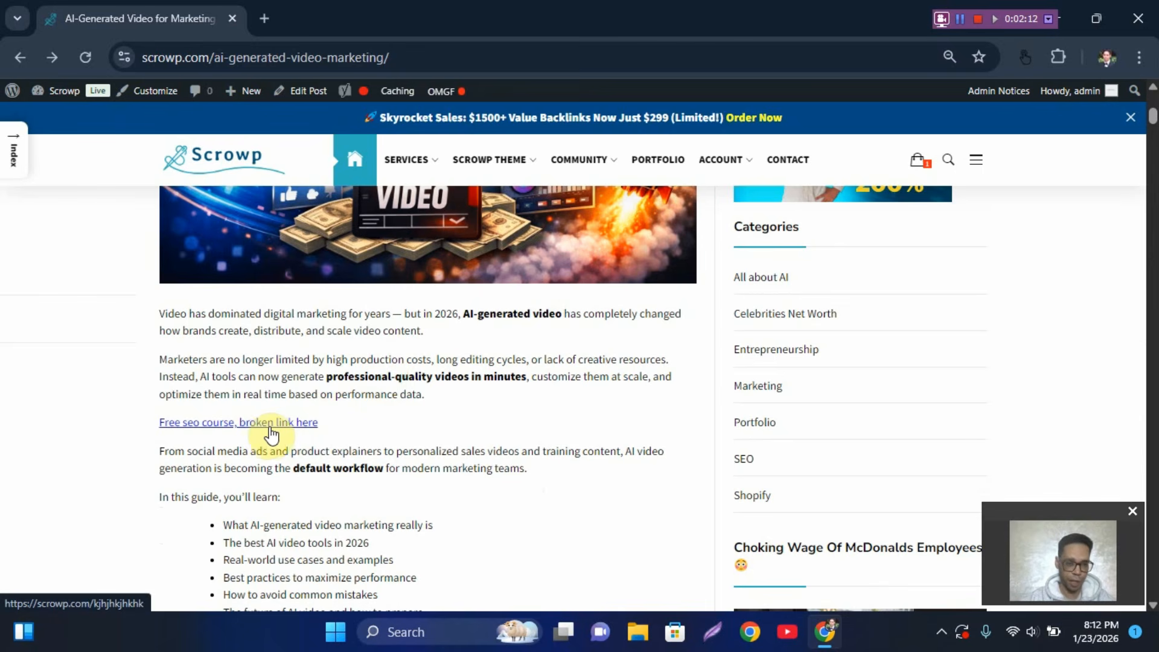
drag(326, 426, 157, 428)
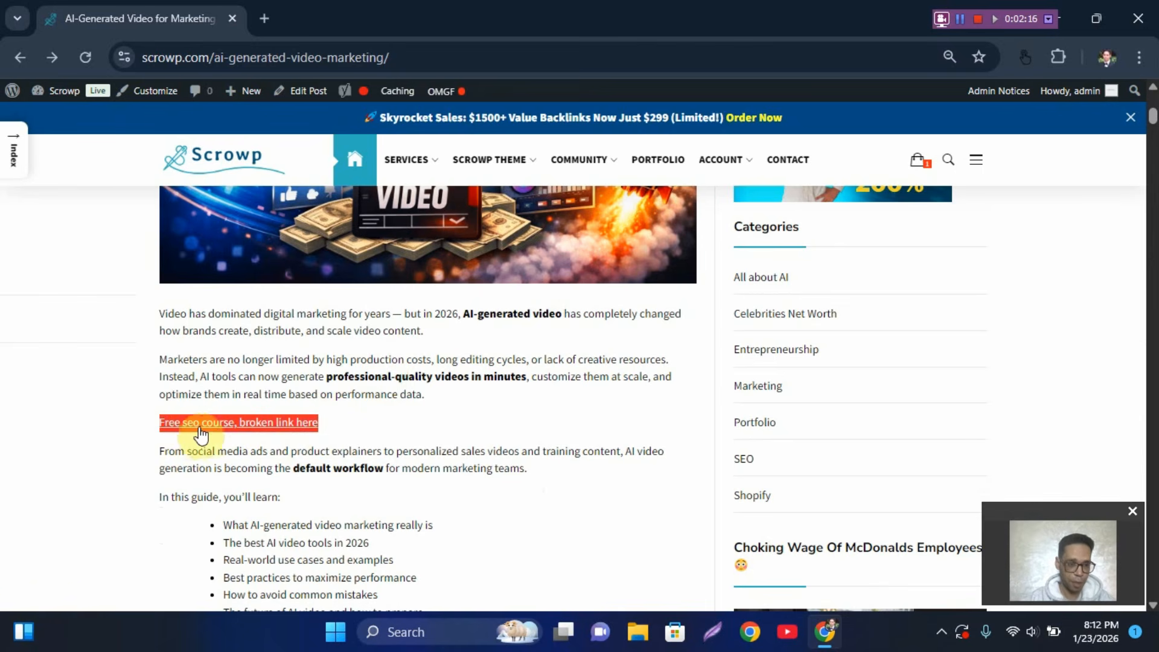
click(336, 430)
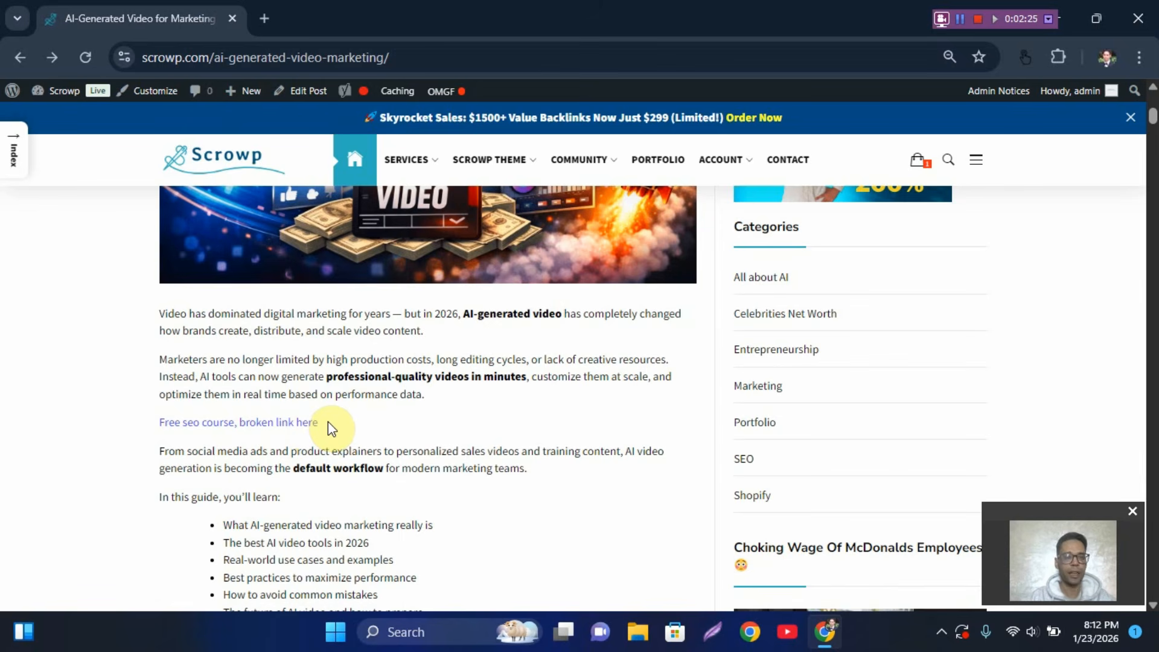
drag(328, 421, 155, 422)
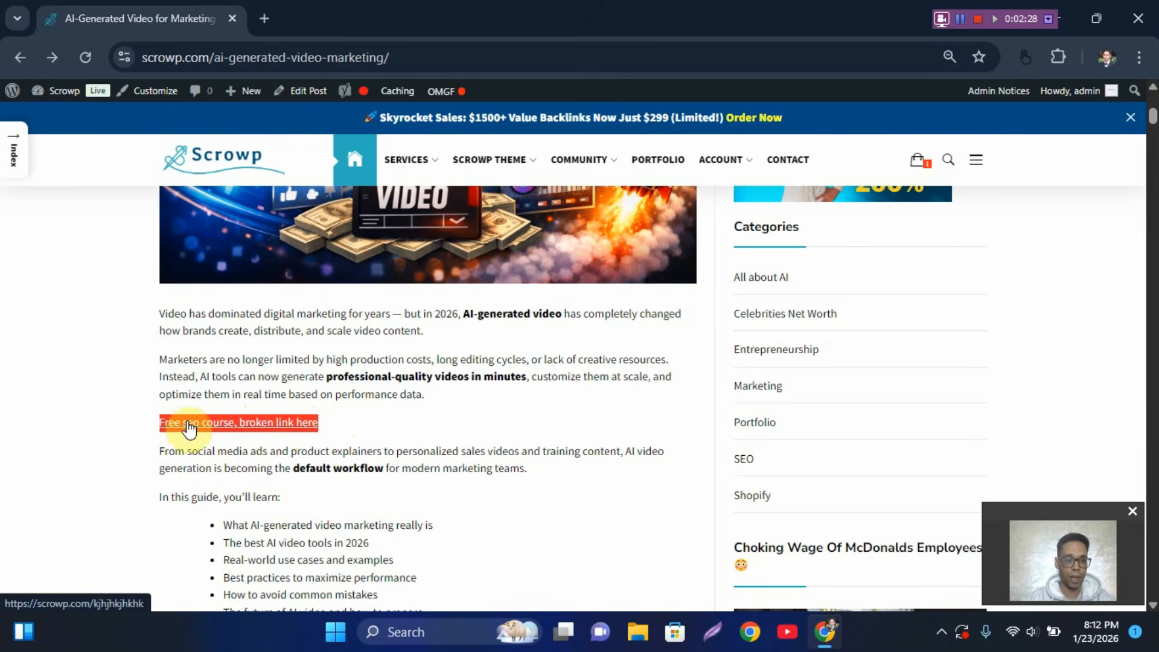
click(349, 430)
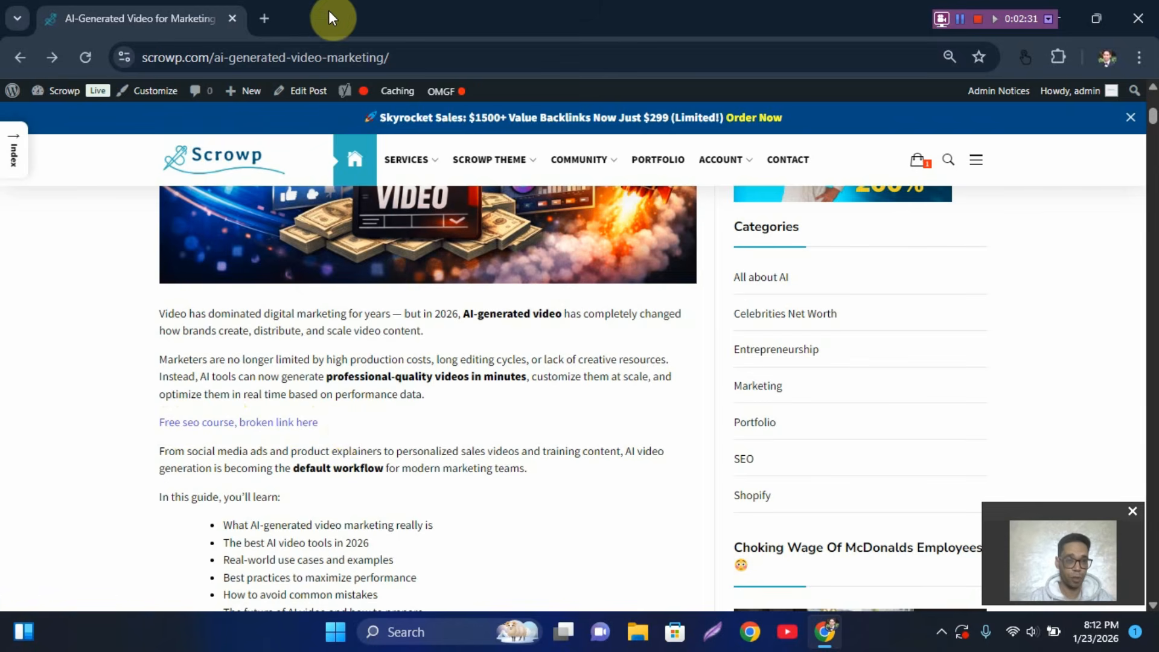
Step: Open brokenlinkcheck.com in a new tab and submit scrowp.com for a free broken link check
click(264, 18)
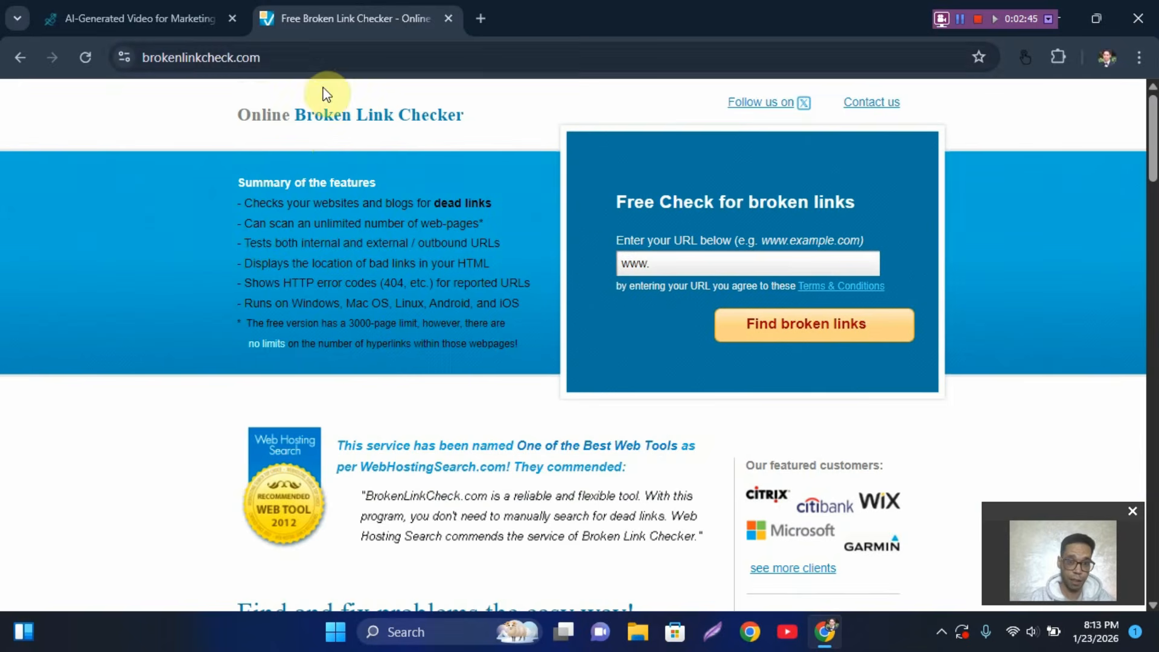
click(674, 259)
click(730, 332)
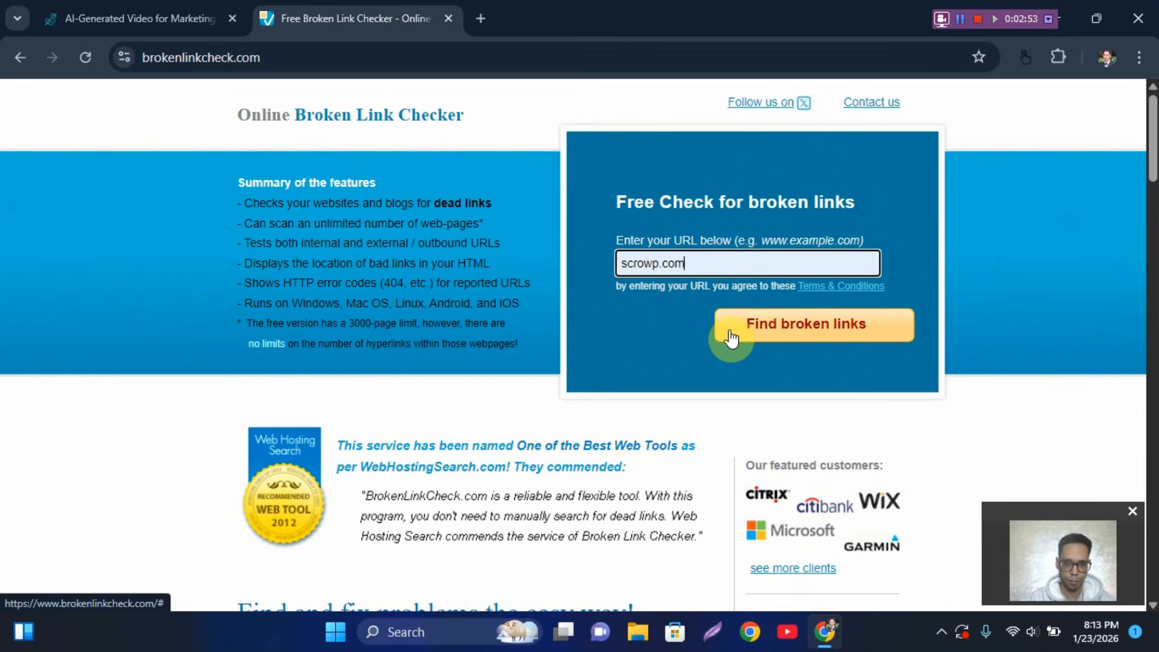
click(789, 329)
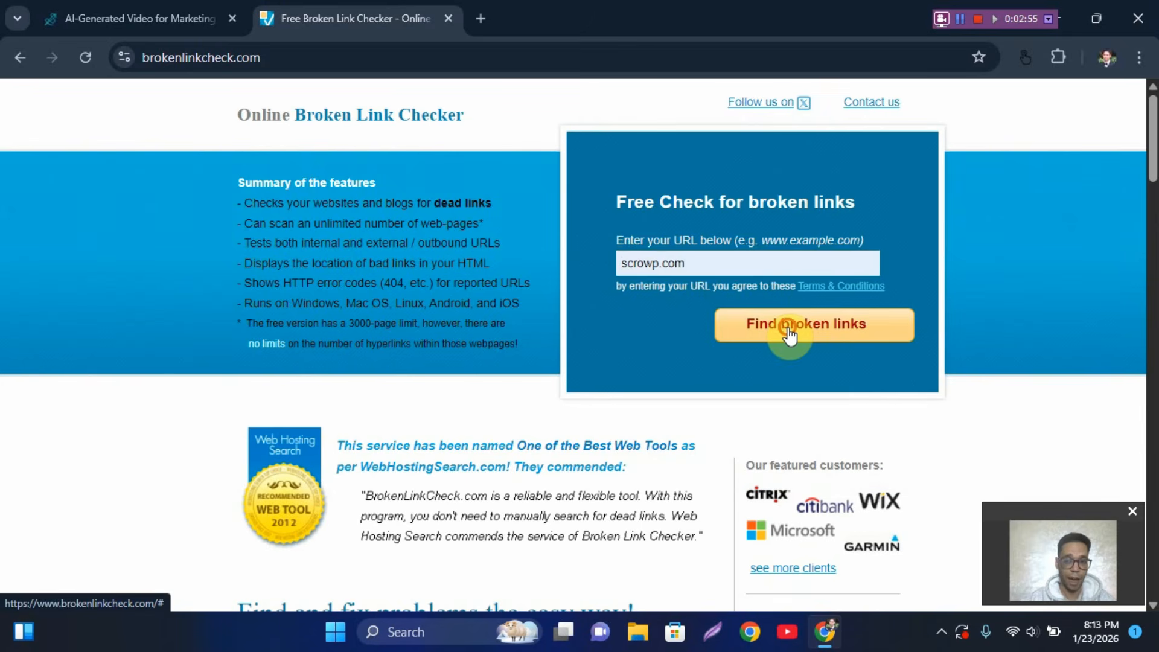
Step: Enter the displayed security code, choose to report all occurrences of each dead link, and start the broken link scan
scroll(396, 327, down, 1)
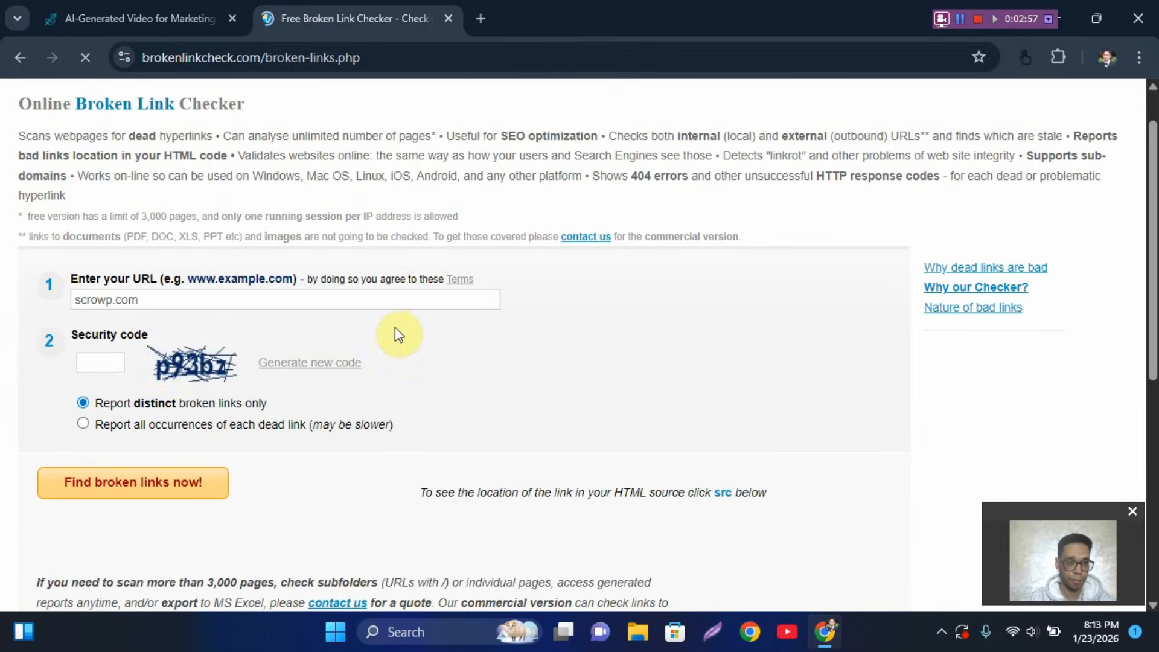
click(107, 363)
text(p93bz)
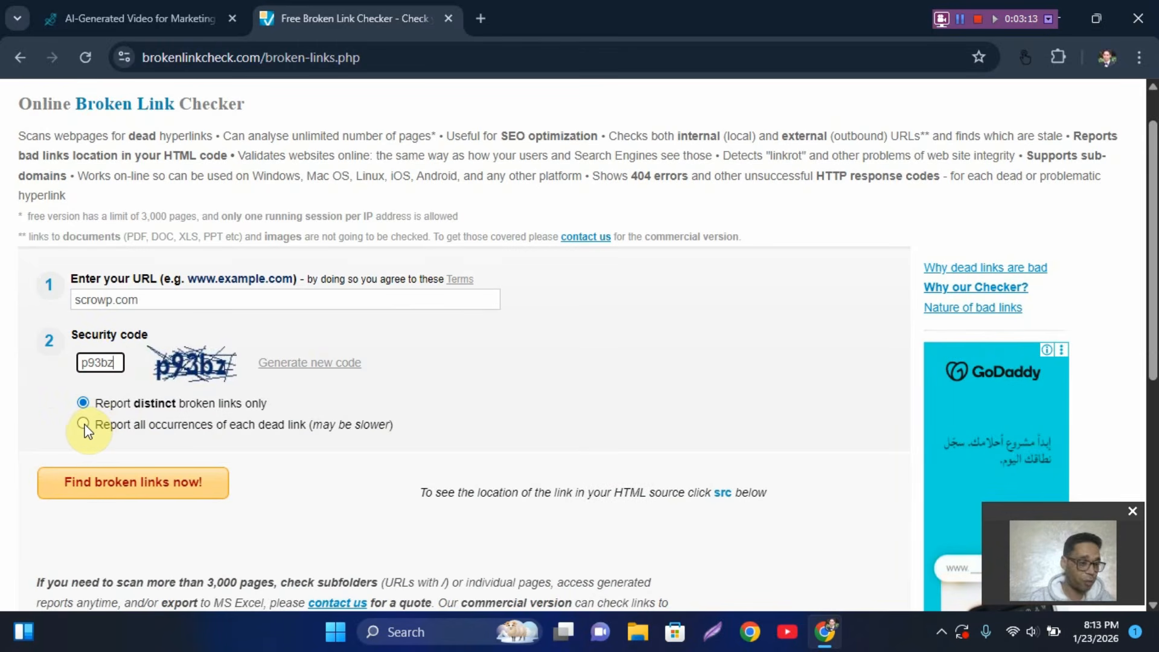
click(83, 424)
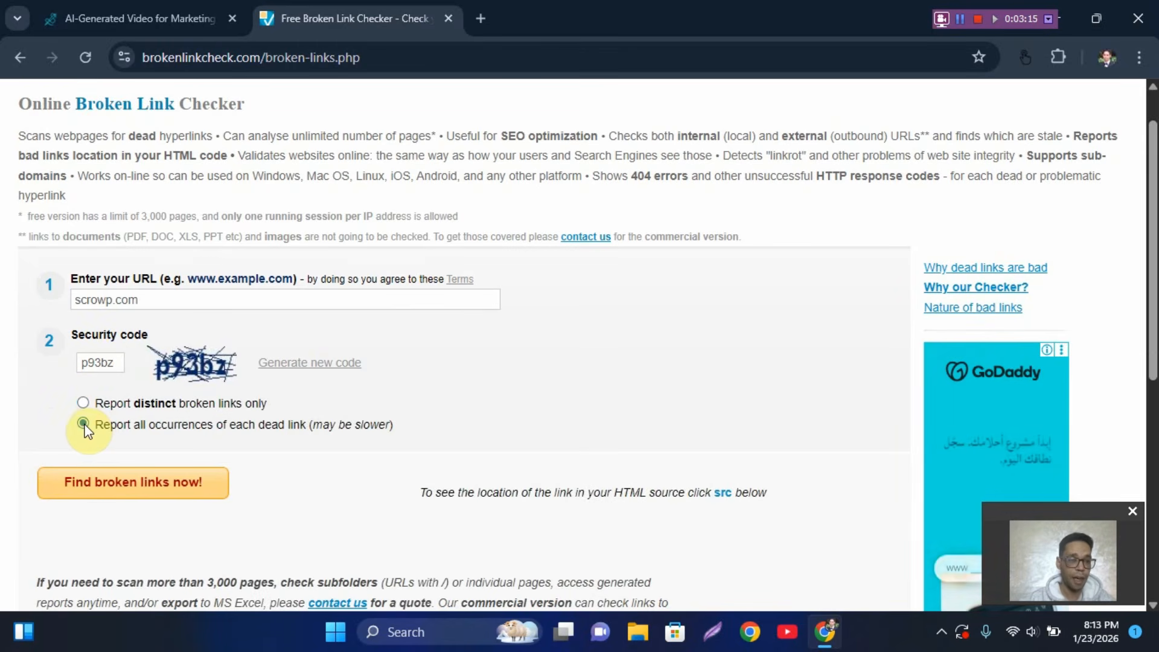
click(183, 486)
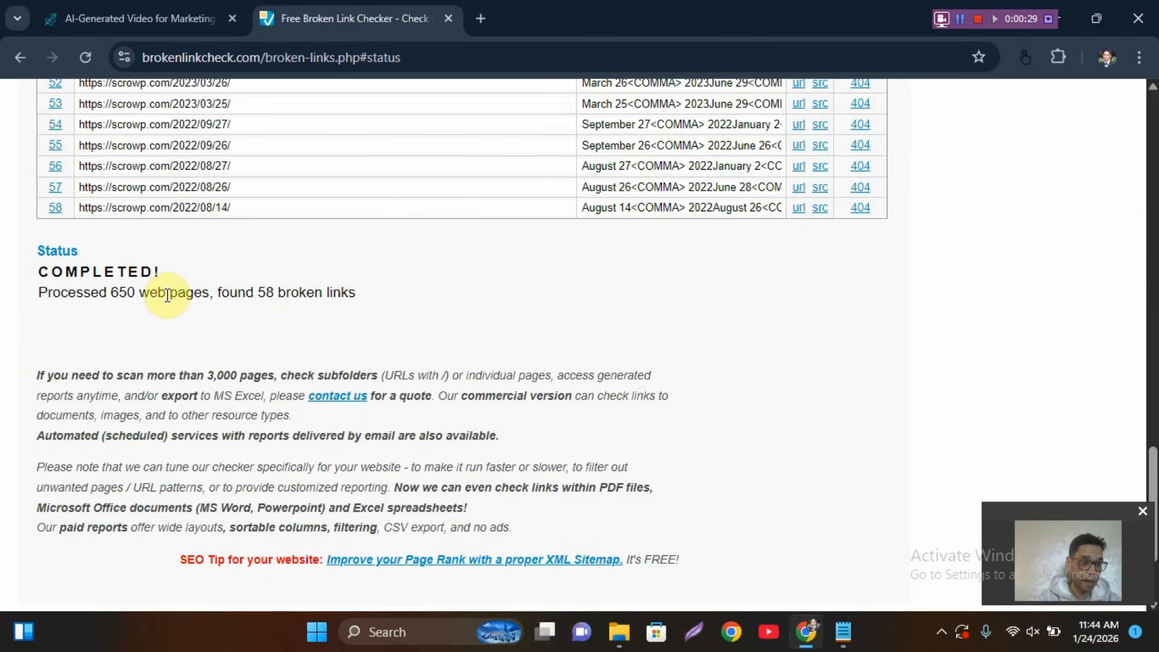
Step: Copy "Free seo course" from the article's broken link text and find that phrase in the completed broken link report
drag(111, 295, 145, 293)
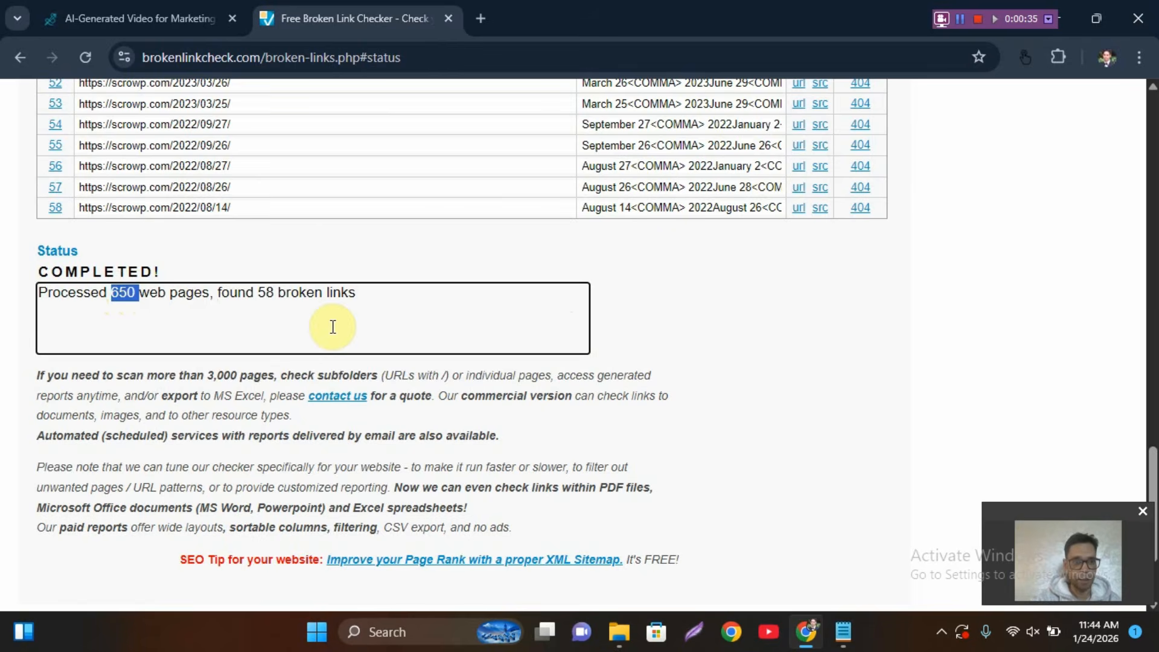
scroll(333, 326, up, 5)
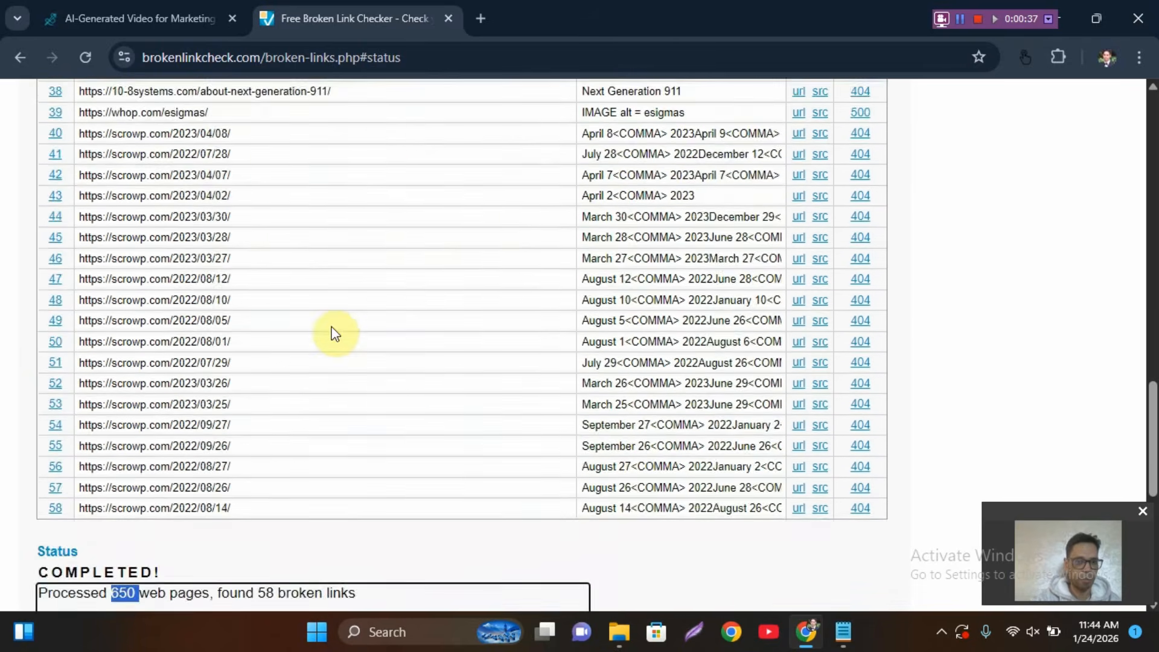
scroll(333, 329, down, 5)
click(170, 18)
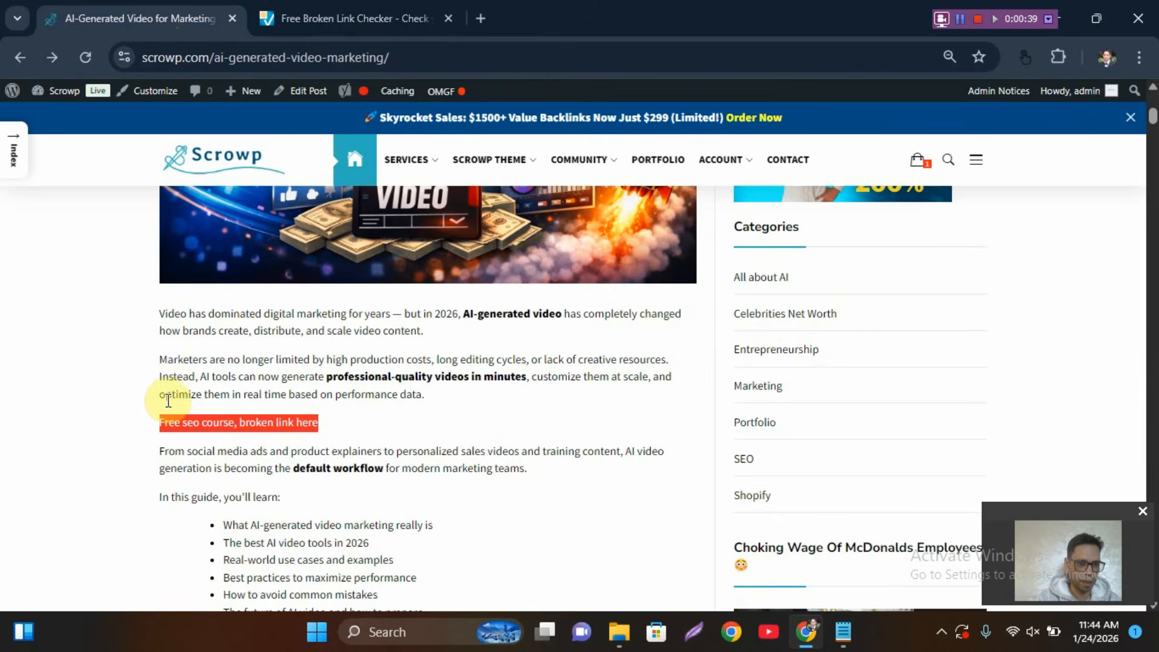
drag(152, 418, 241, 422)
key(ctrl+c)
click(300, 12)
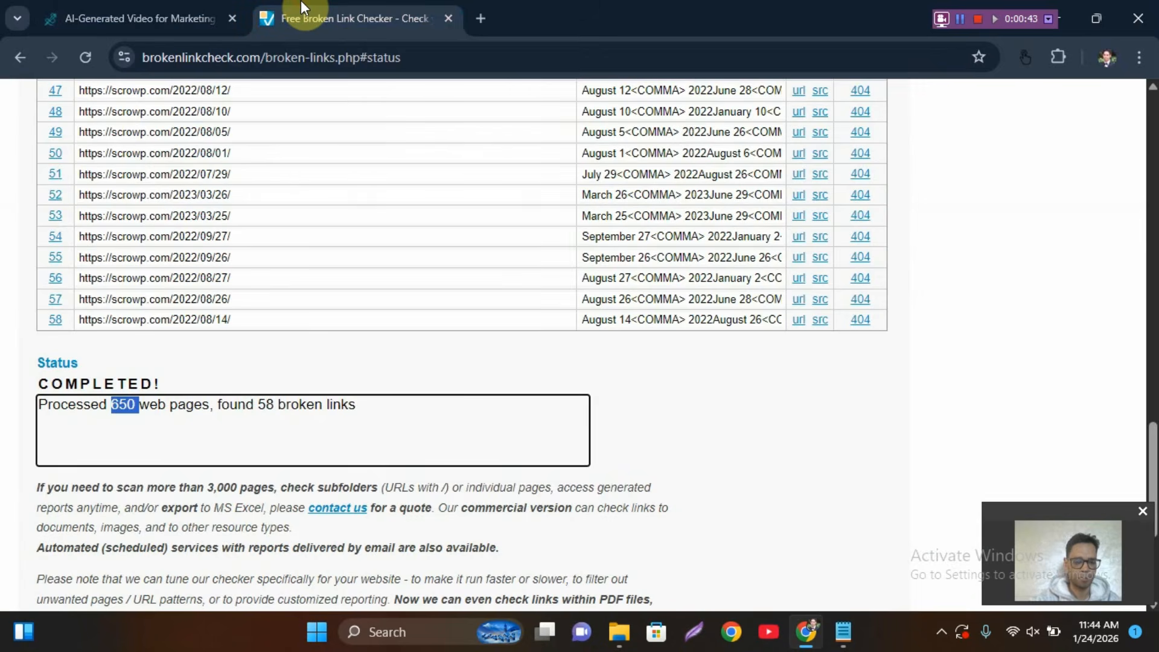
key(ctrl+f)
key(ctrl+v)
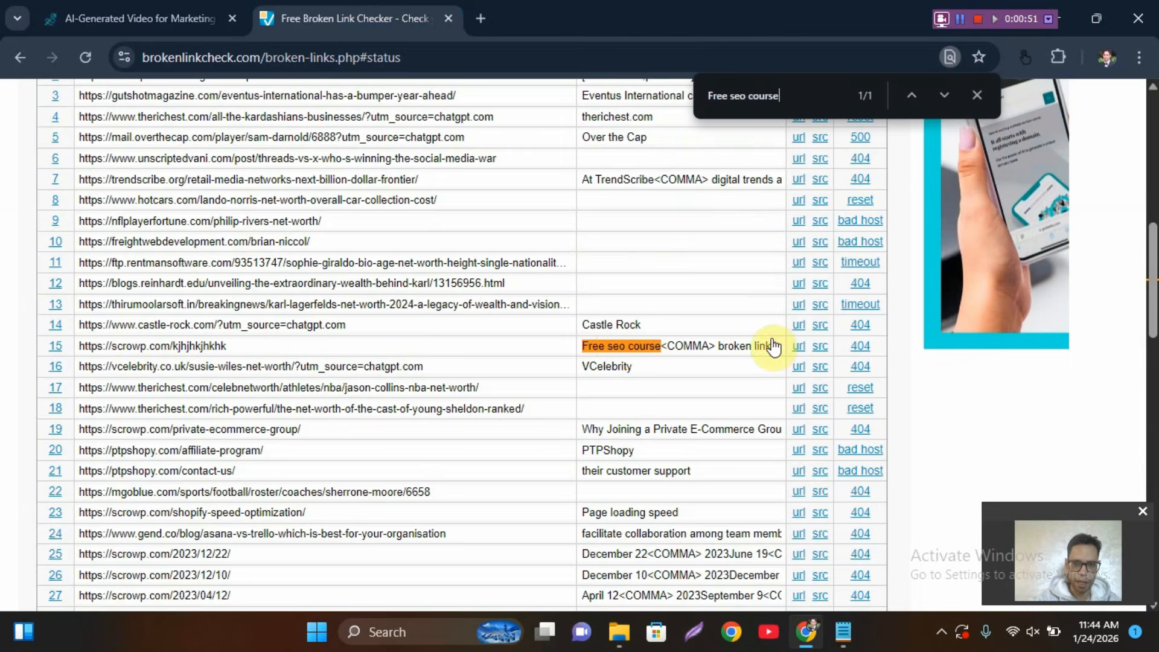
Step: Open the page containing the "Free seo course" broken link from the report, and open that article's post for editing
click(799, 346)
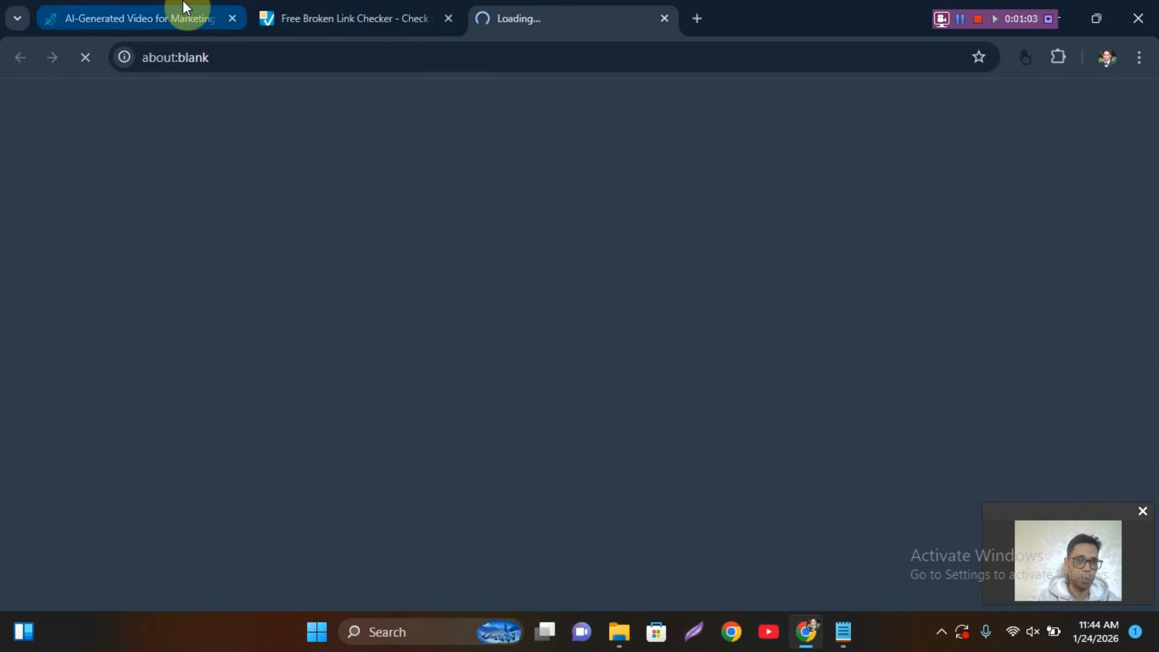
click(140, 7)
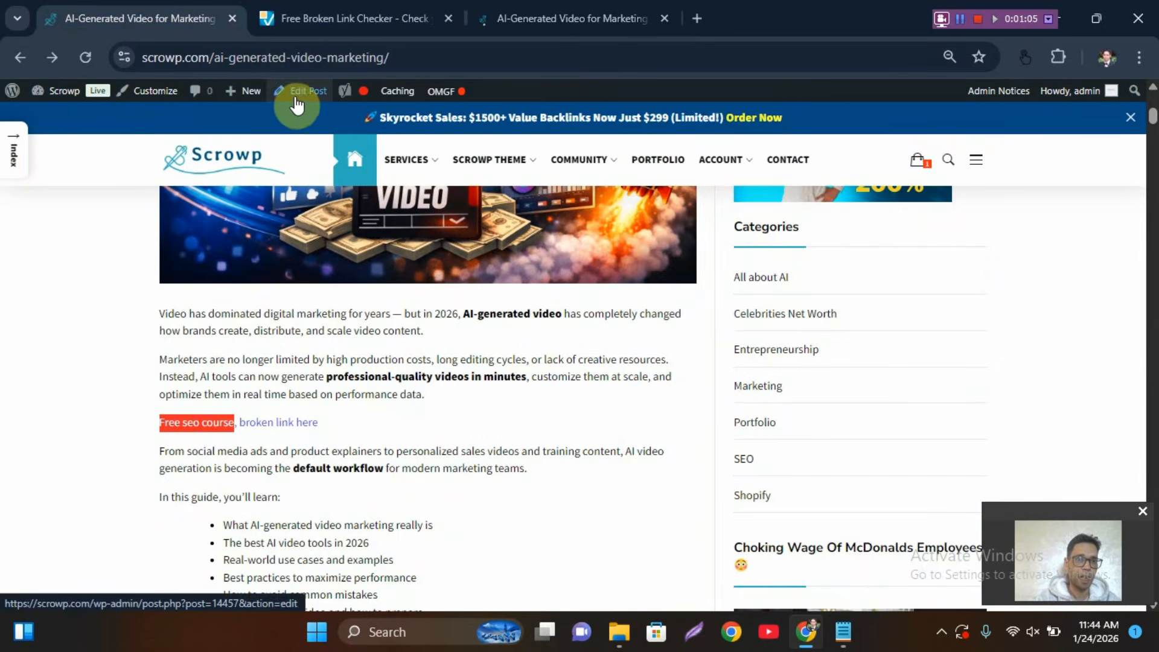
click(519, 16)
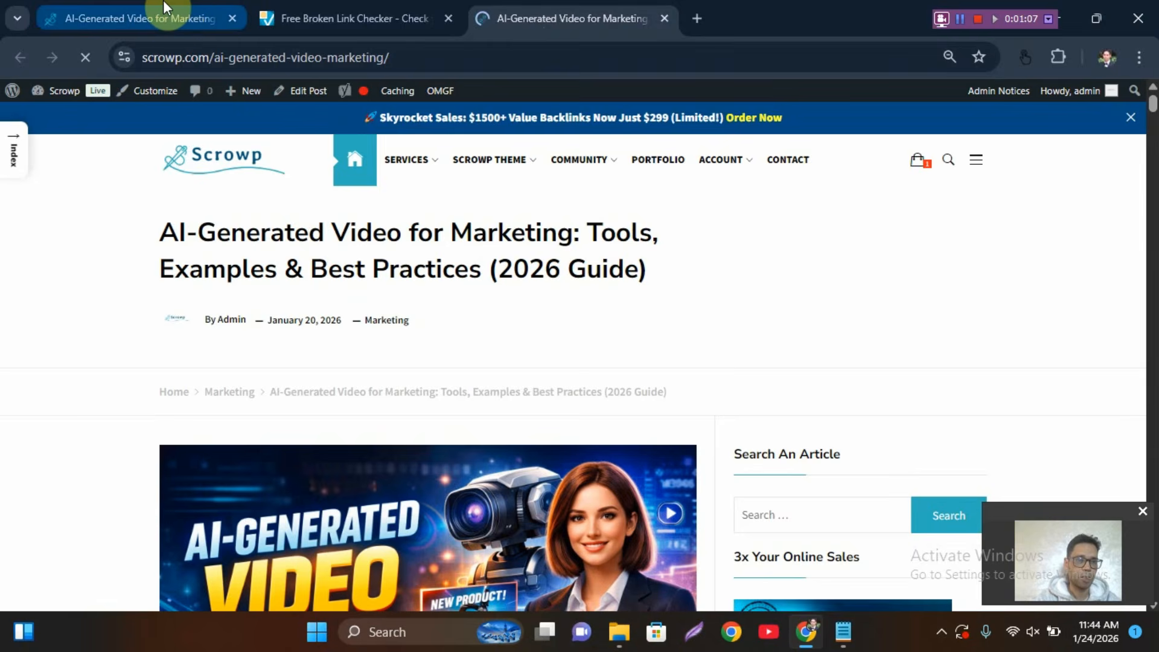
click(162, 12)
click(307, 95)
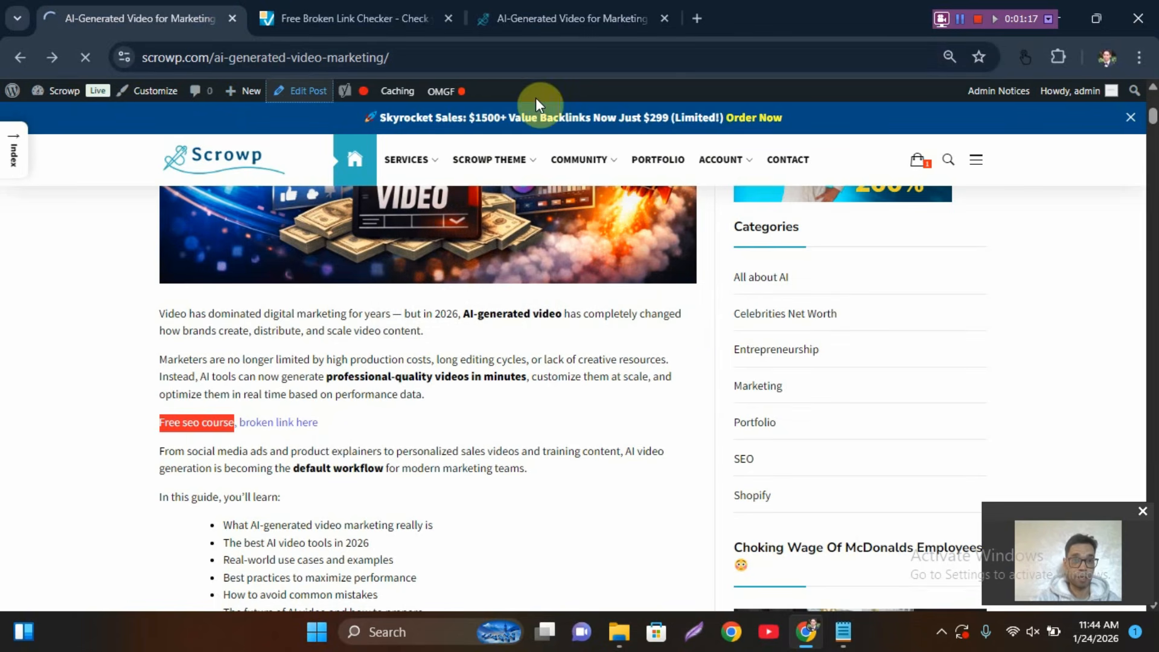
click(363, 18)
scroll(345, 279, down, 3)
scroll(344, 279, down, 15)
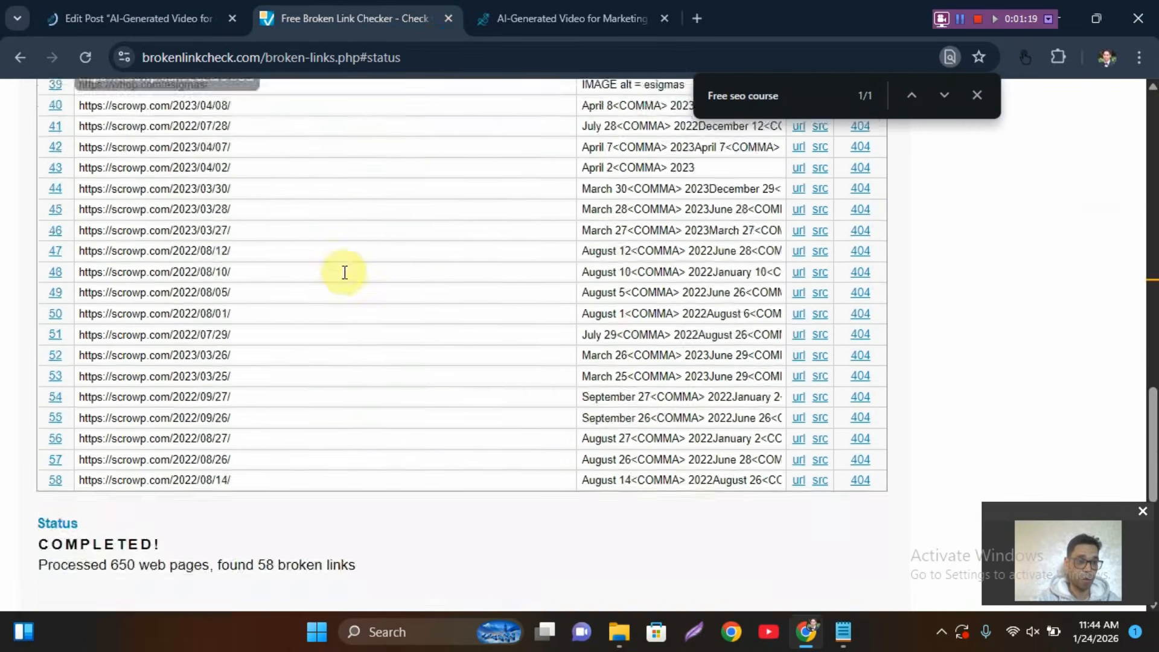
click(106, 15)
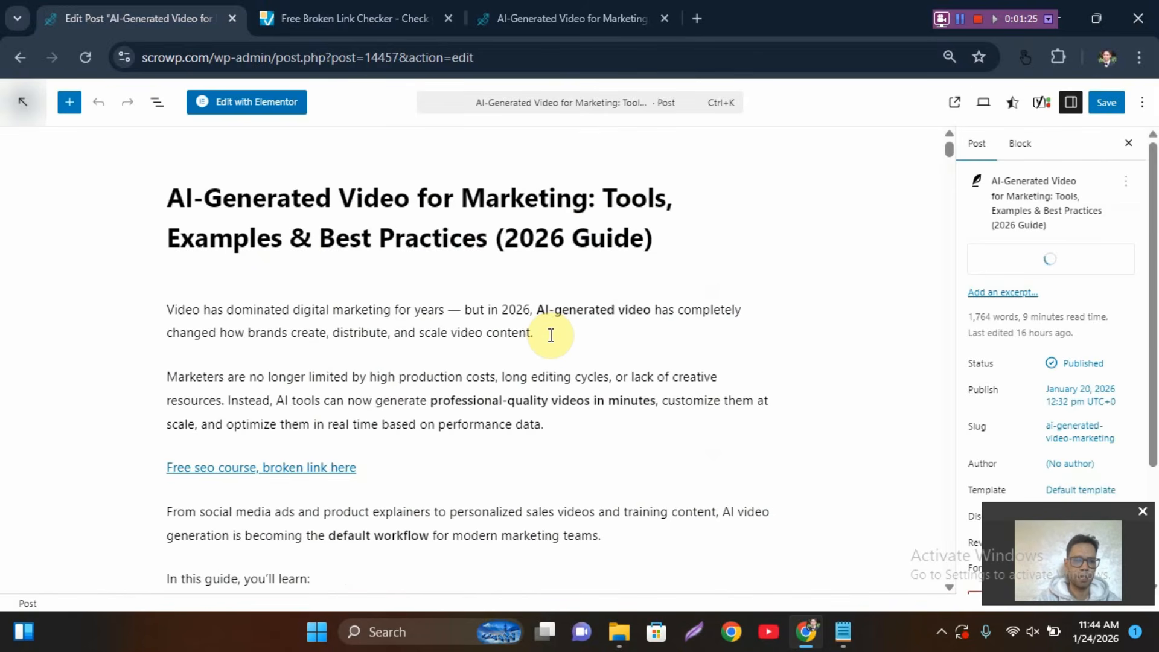
Step: Find "Free seo course" in the post content and select the entire broken link text
scroll(550, 336, down, 10)
scroll(547, 335, down, 9)
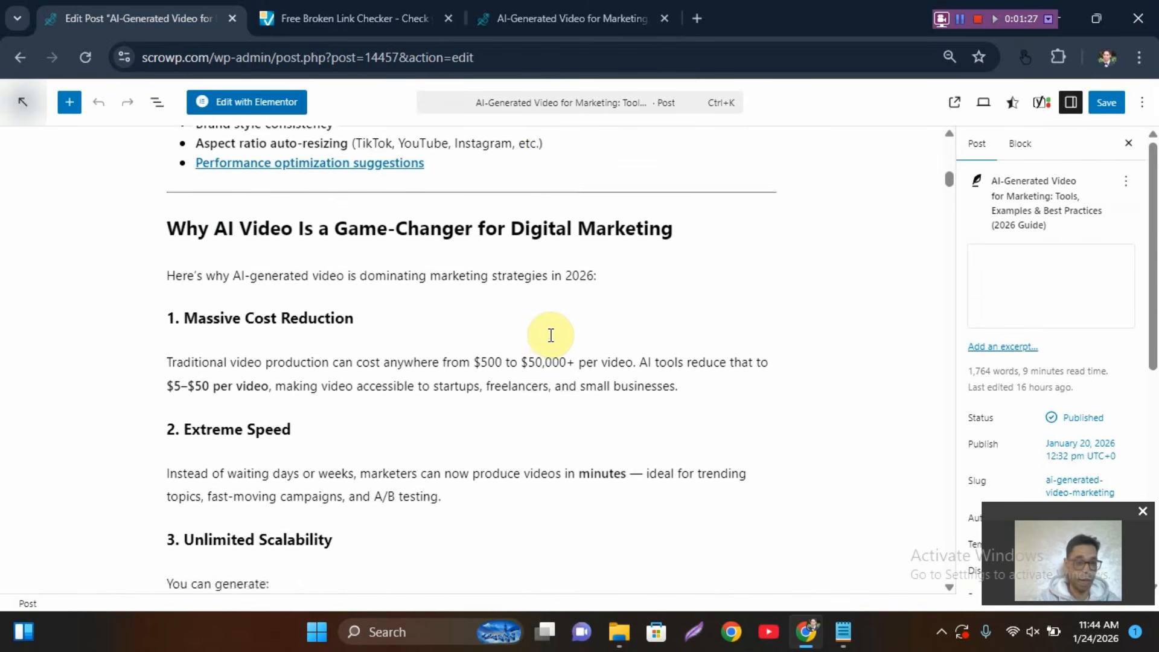
scroll(550, 336, down, 5)
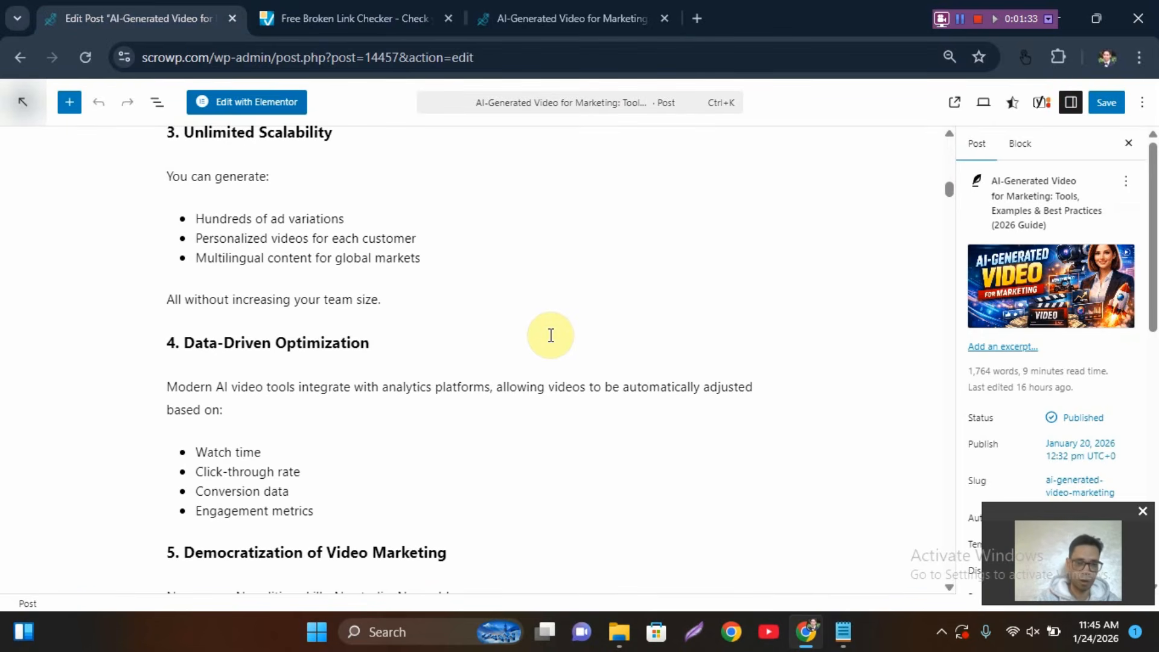
scroll(551, 335, up, 5)
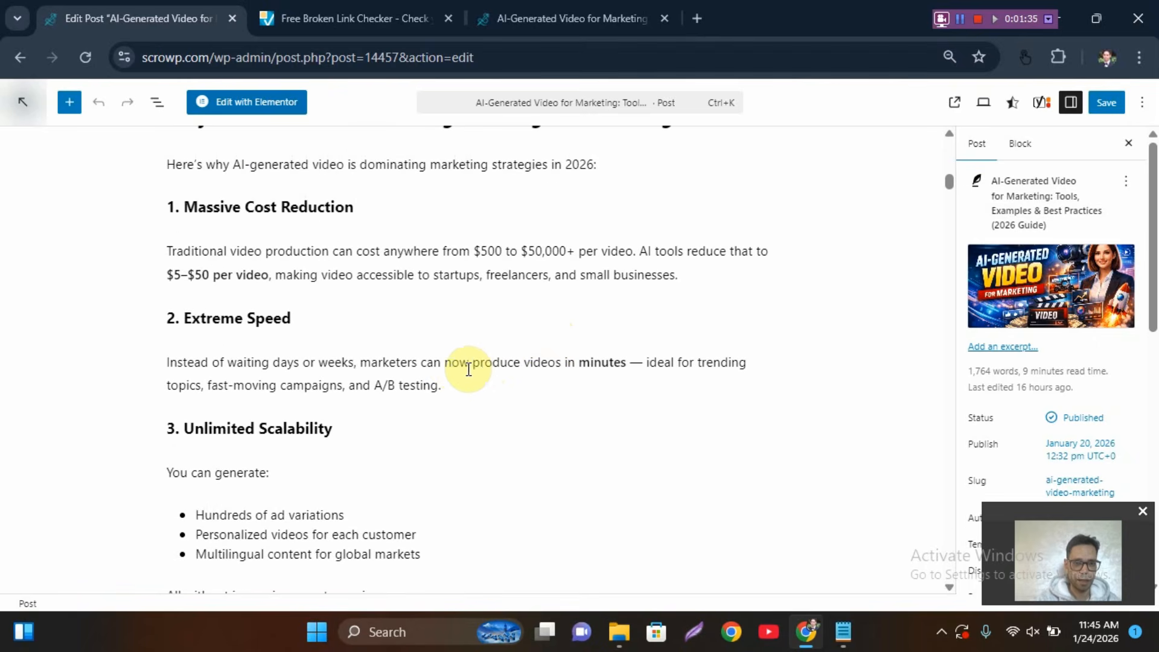
click(450, 365)
key(ctrl+f)
key(Return)
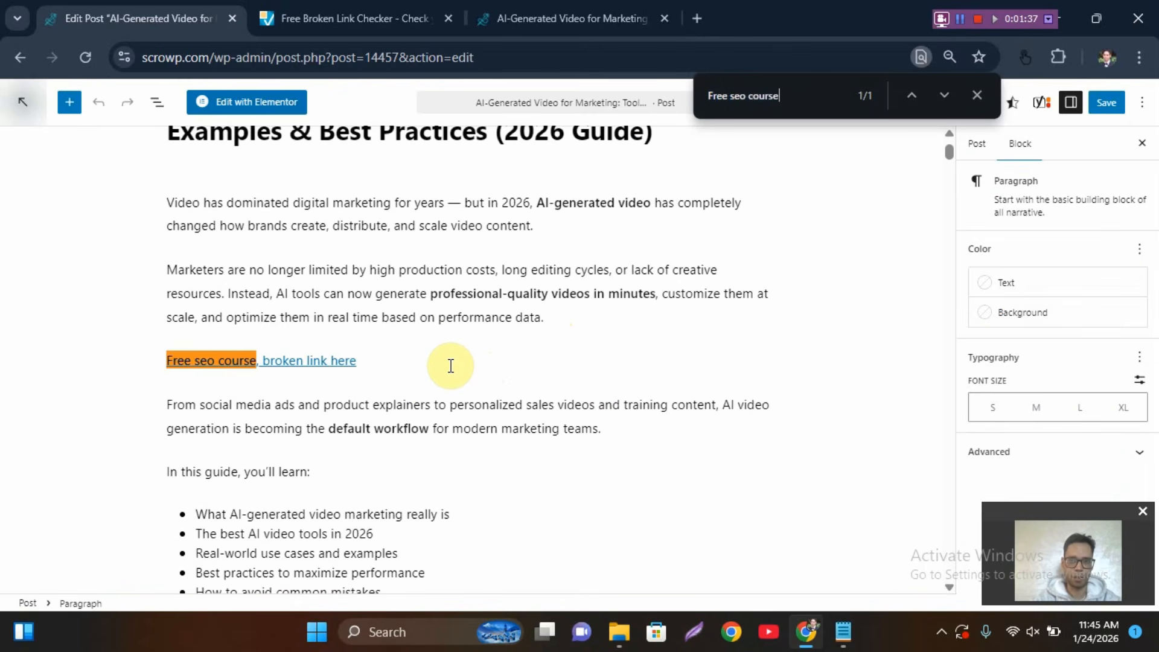
triple_click(310, 363)
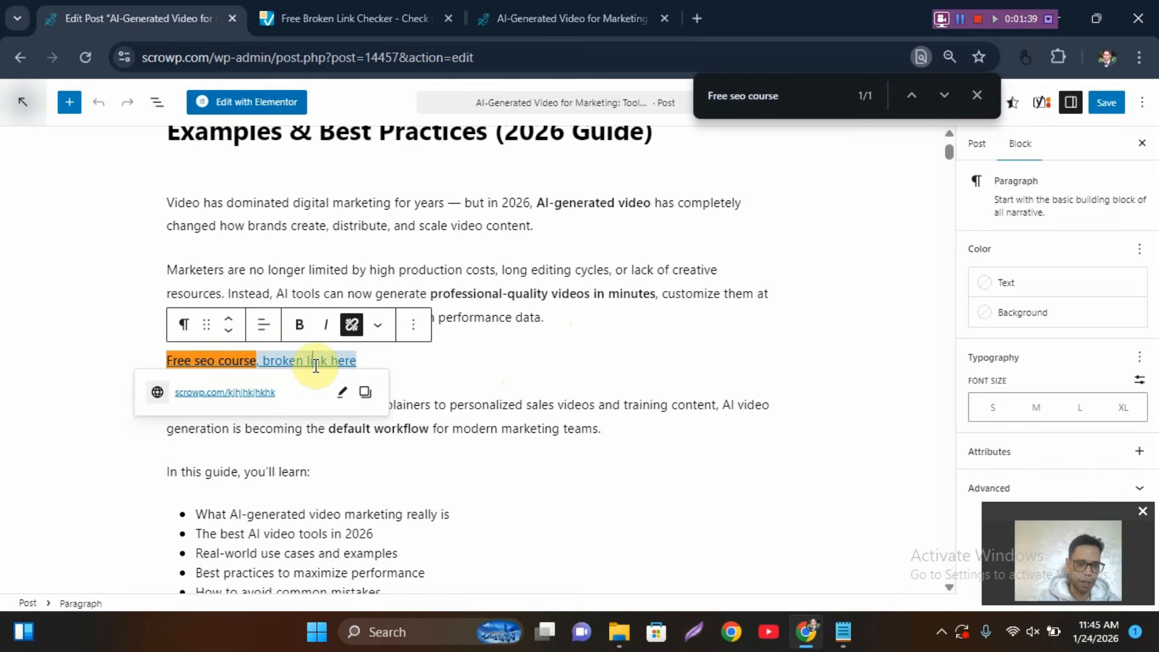